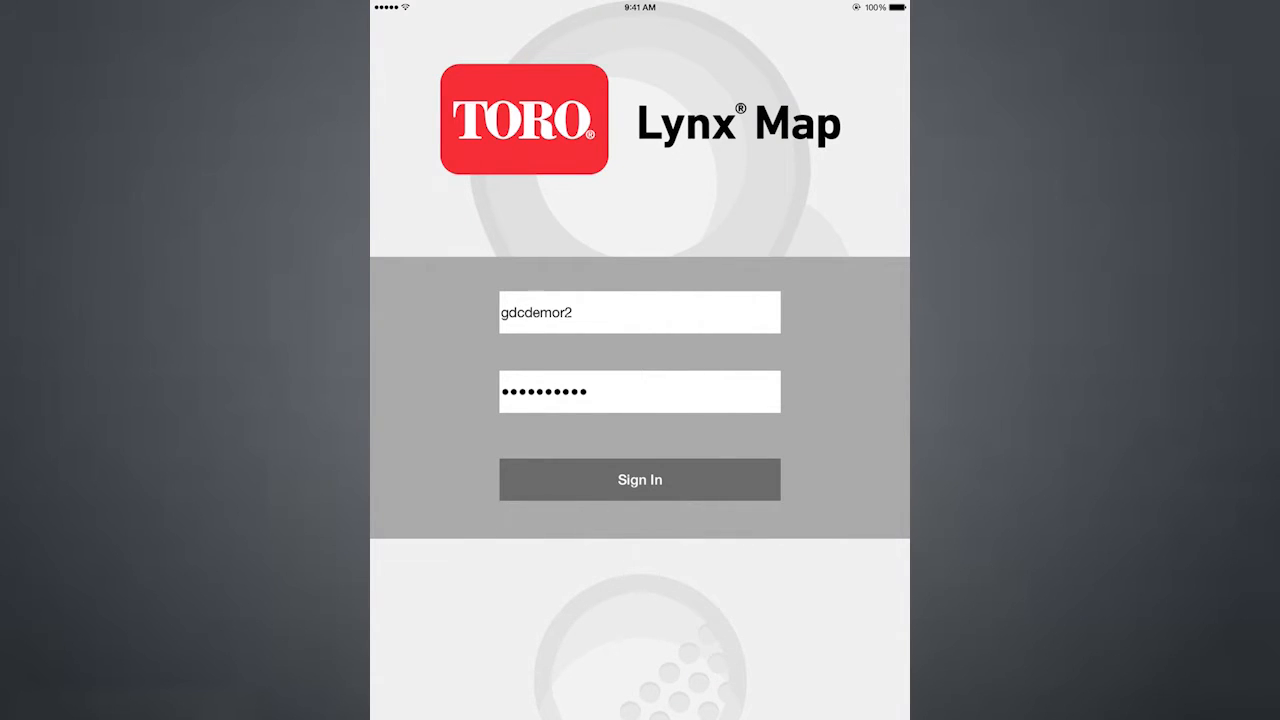
# - Sign in to the Lynx irrigation account
pyautogui.click(640, 479)
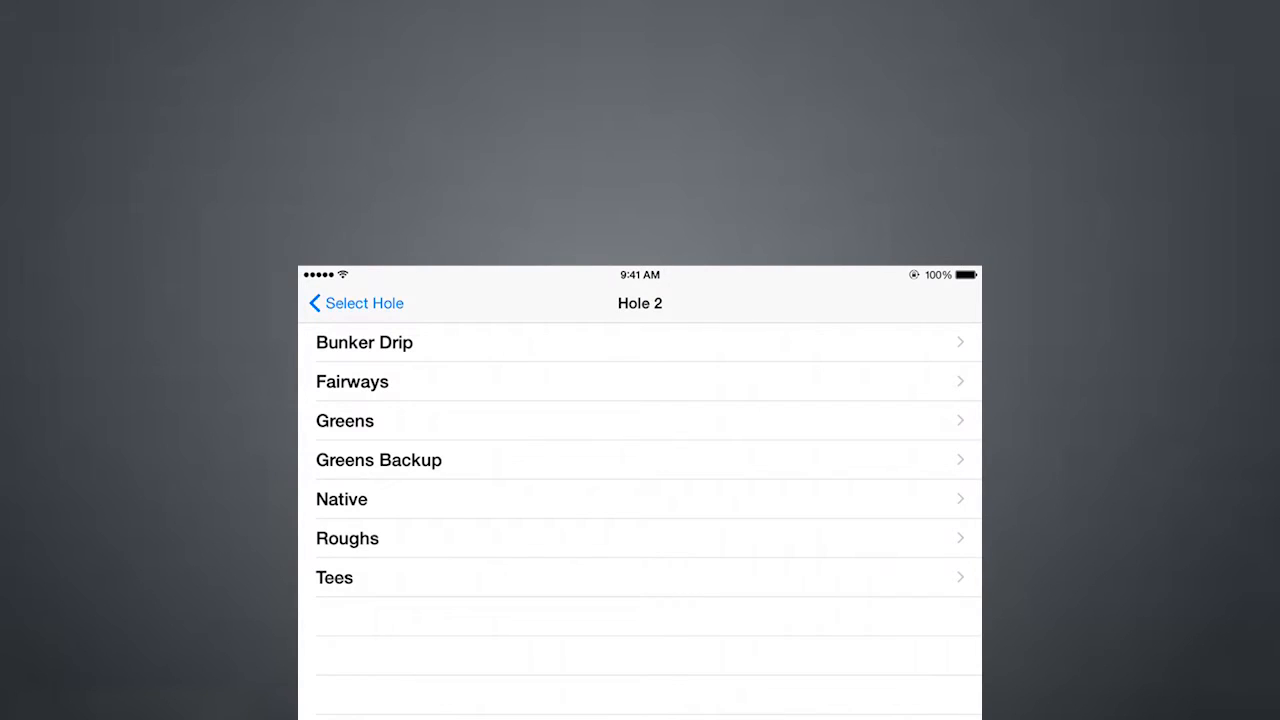
# - Bring up Hole 2's Fairways station list starting at 2FW1
pyautogui.click(640, 381)
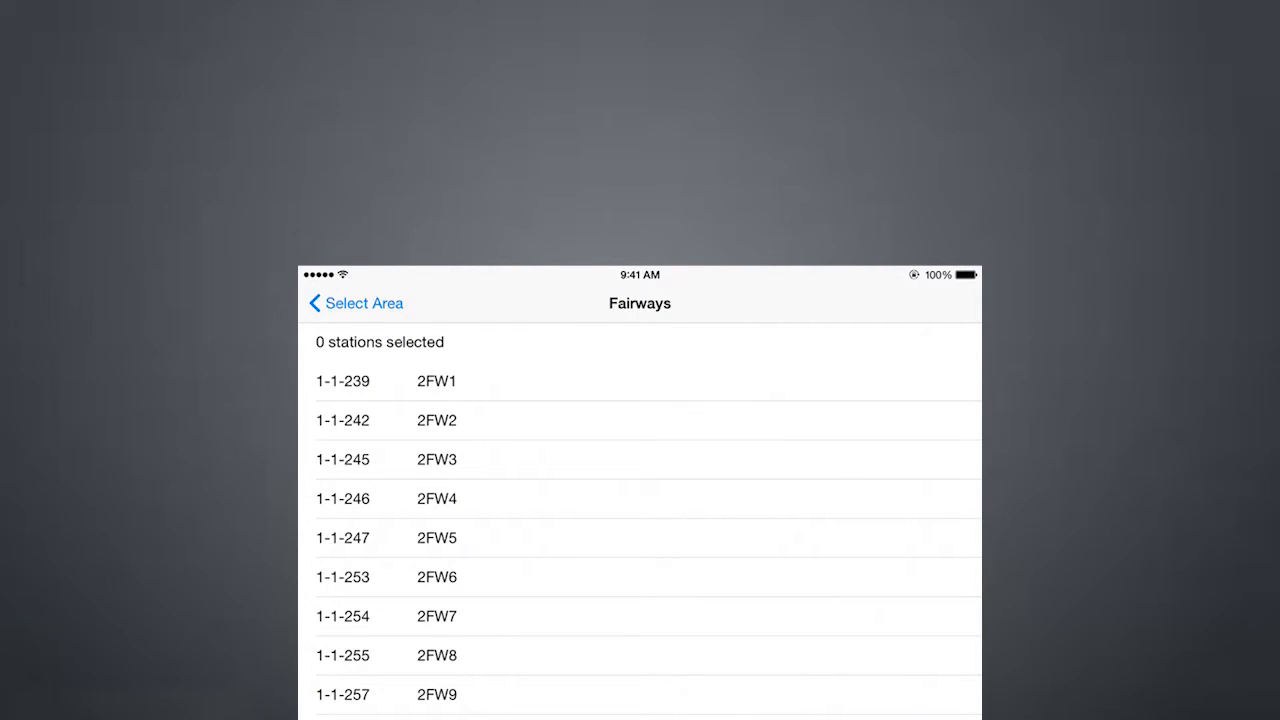
# - Check fairway stations 2FW5 and 2FW8 in the Hole 2 list
pyautogui.click(640, 538)
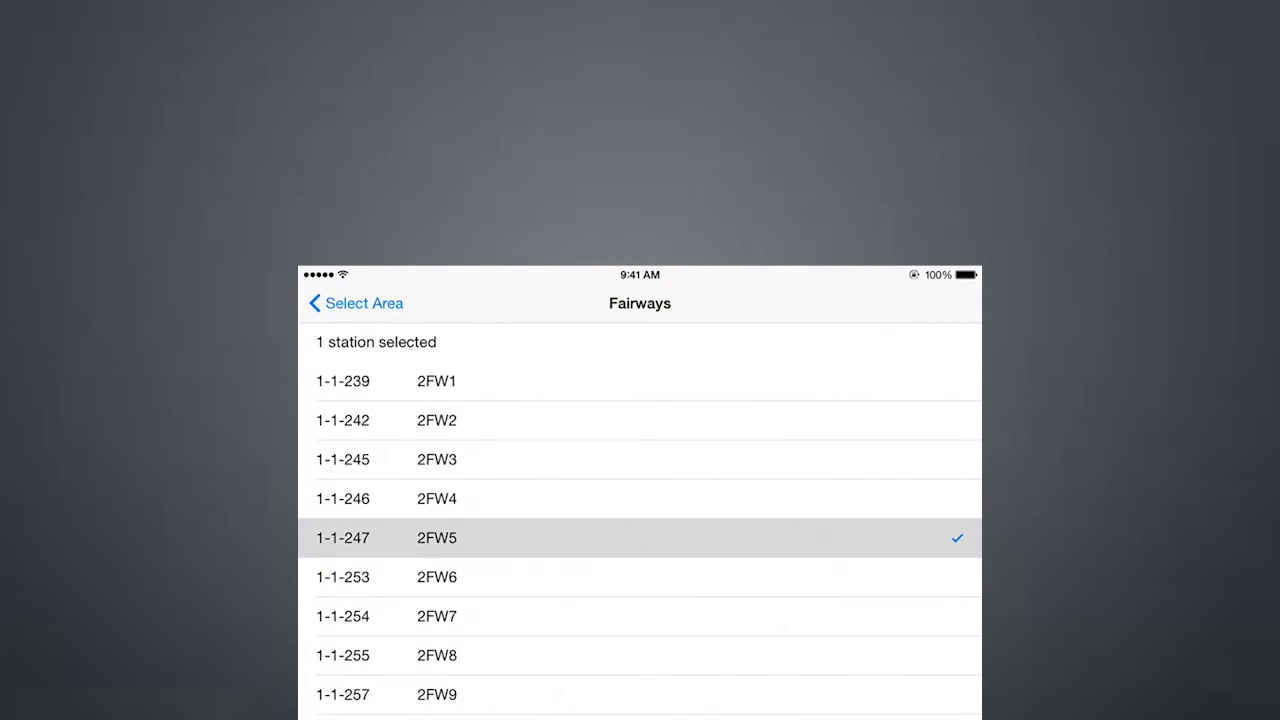
pyautogui.click(640, 655)
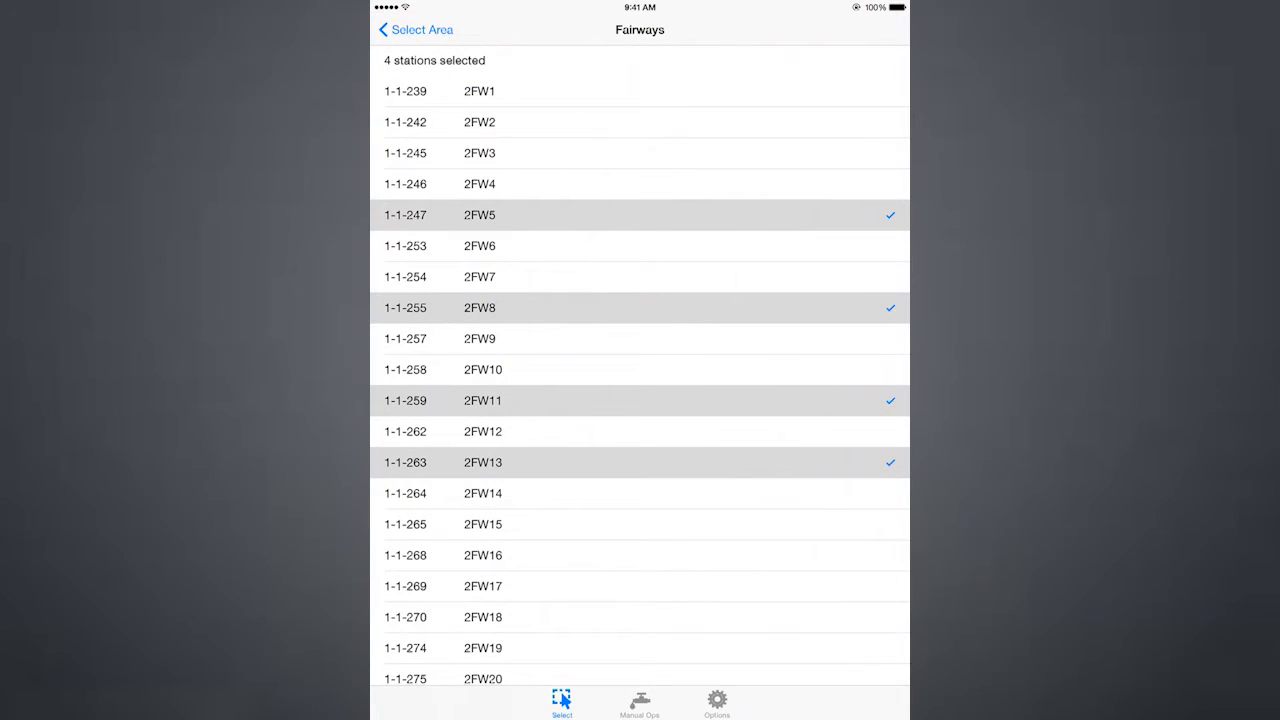
# - Review the four selected stations under Manual Ops and start them for 10 minutes
pyautogui.click(640, 703)
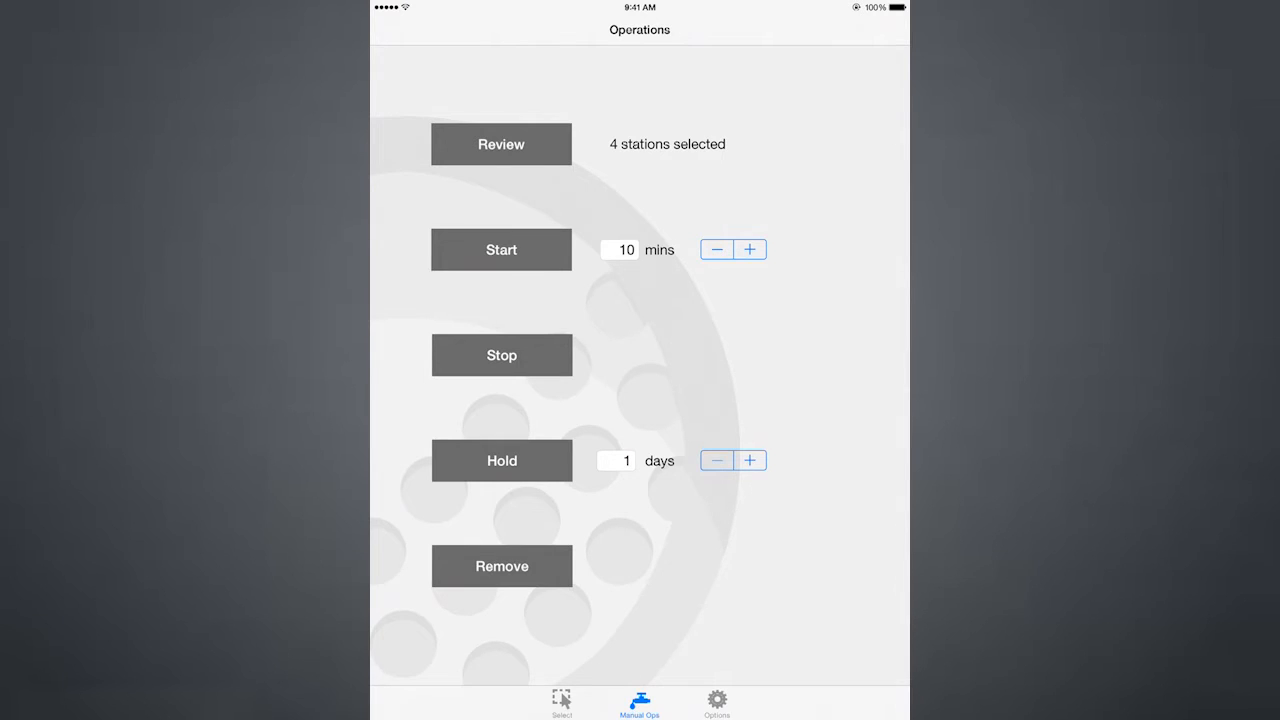
pyautogui.click(501, 144)
pyautogui.click(501, 249)
# - Set the hold duration to 3 days with the steppers and apply the hold
pyautogui.click(750, 460)
pyautogui.click(750, 460)
pyautogui.click(750, 460)
pyautogui.click(750, 460)
pyautogui.click(717, 460)
pyautogui.click(717, 460)
pyautogui.click(717, 460)
pyautogui.click(502, 460)
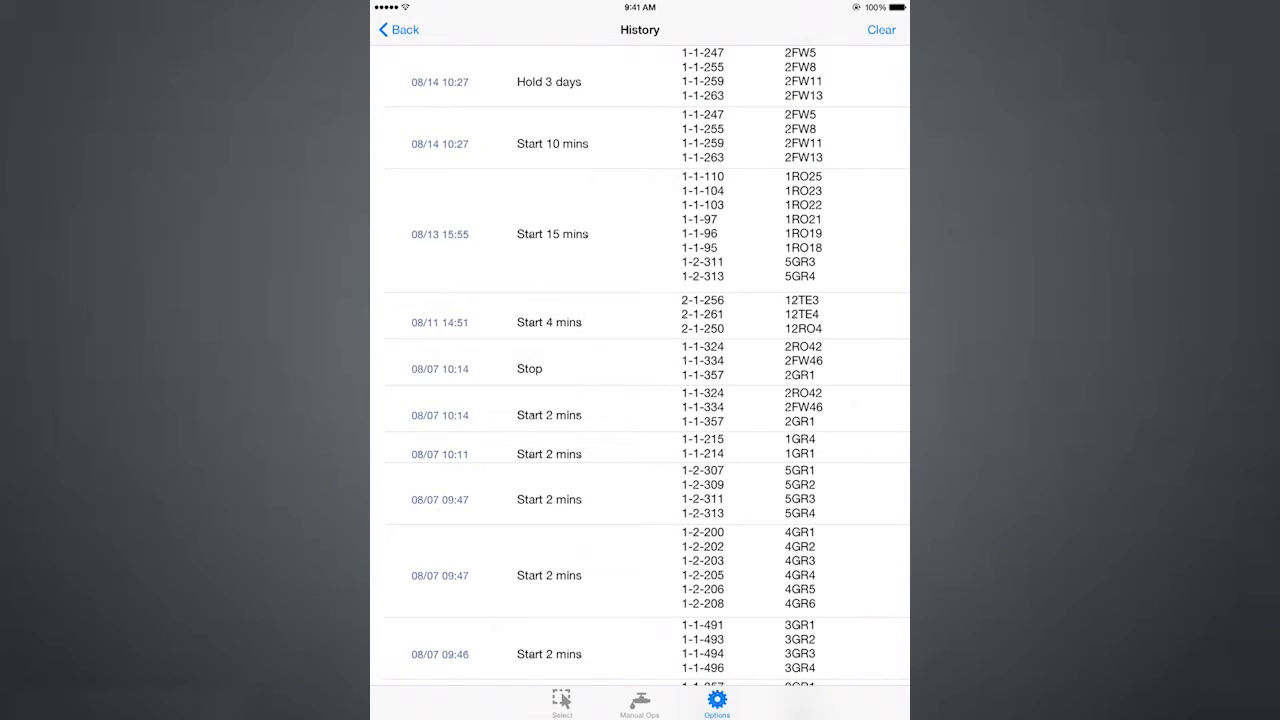
# - Bring up actions for the 08/07 10:14 start entry in History
pyautogui.click(640, 414)
# - Return to Options and show the Favorites list of saved station groups
pyautogui.click(399, 29)
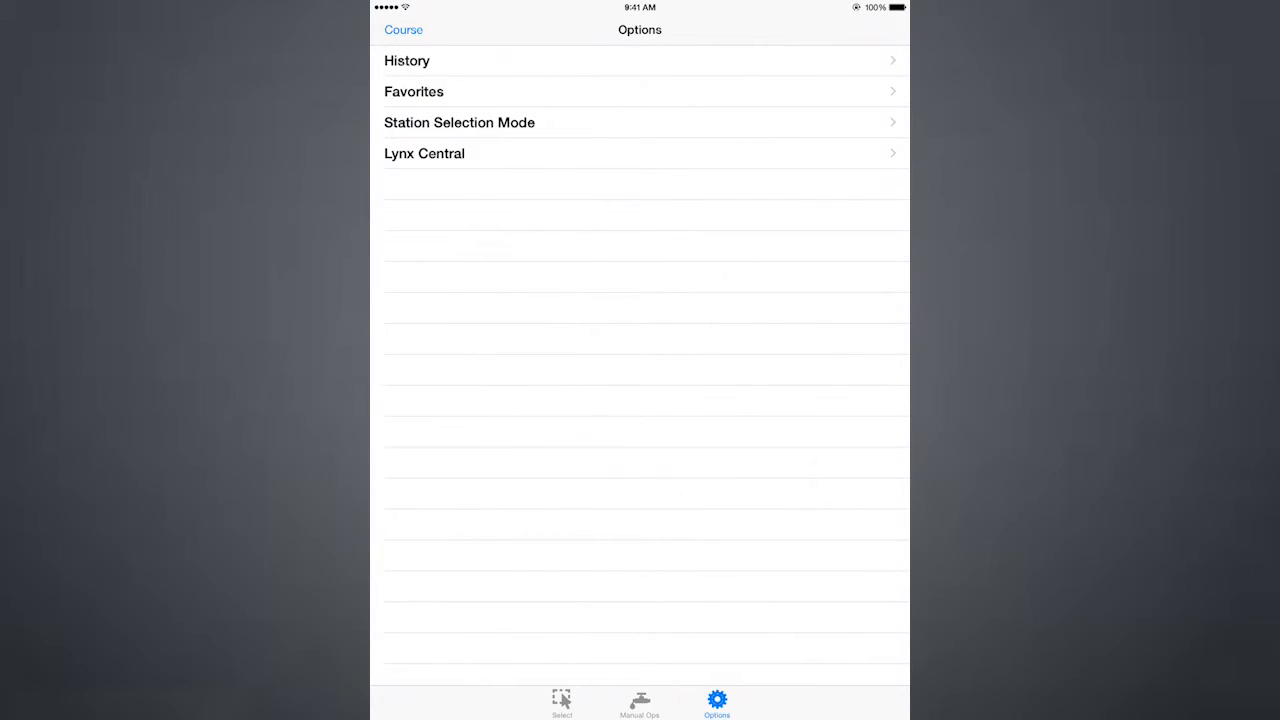
pyautogui.click(414, 91)
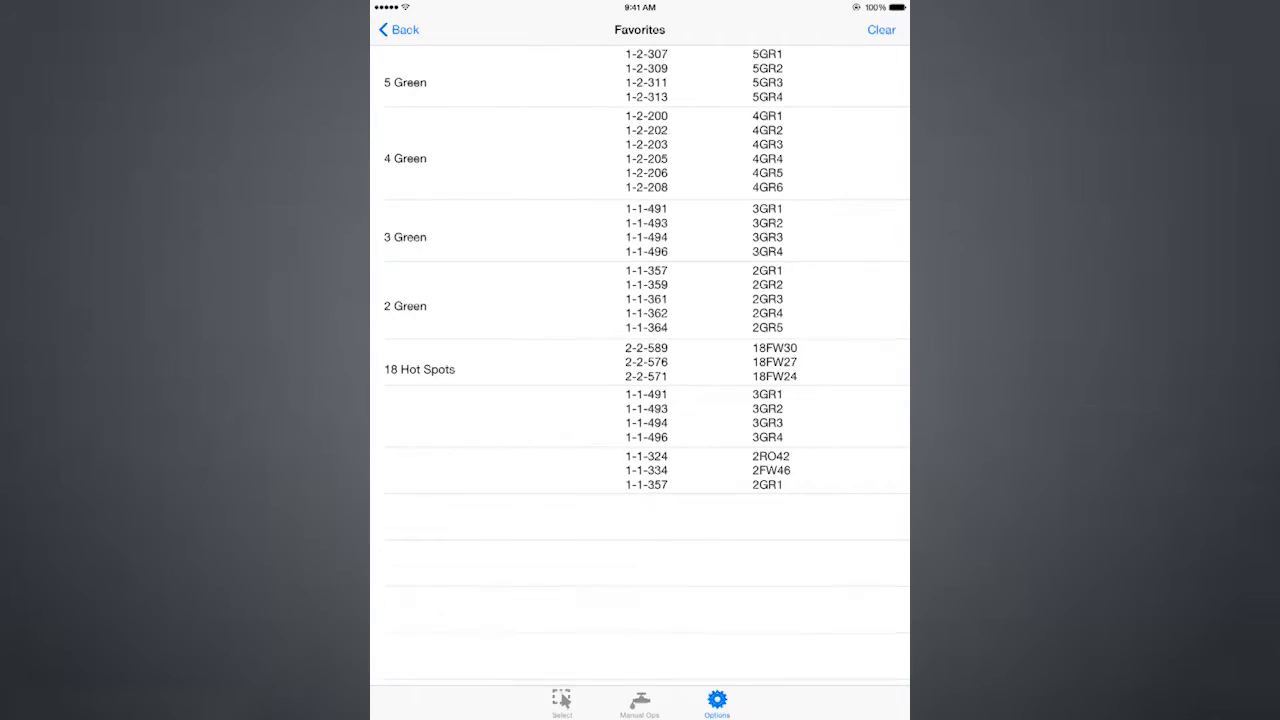
# - Name the unnamed 3GR1–3GR4 favorite group '3Green' and confirm
pyautogui.click(640, 415)
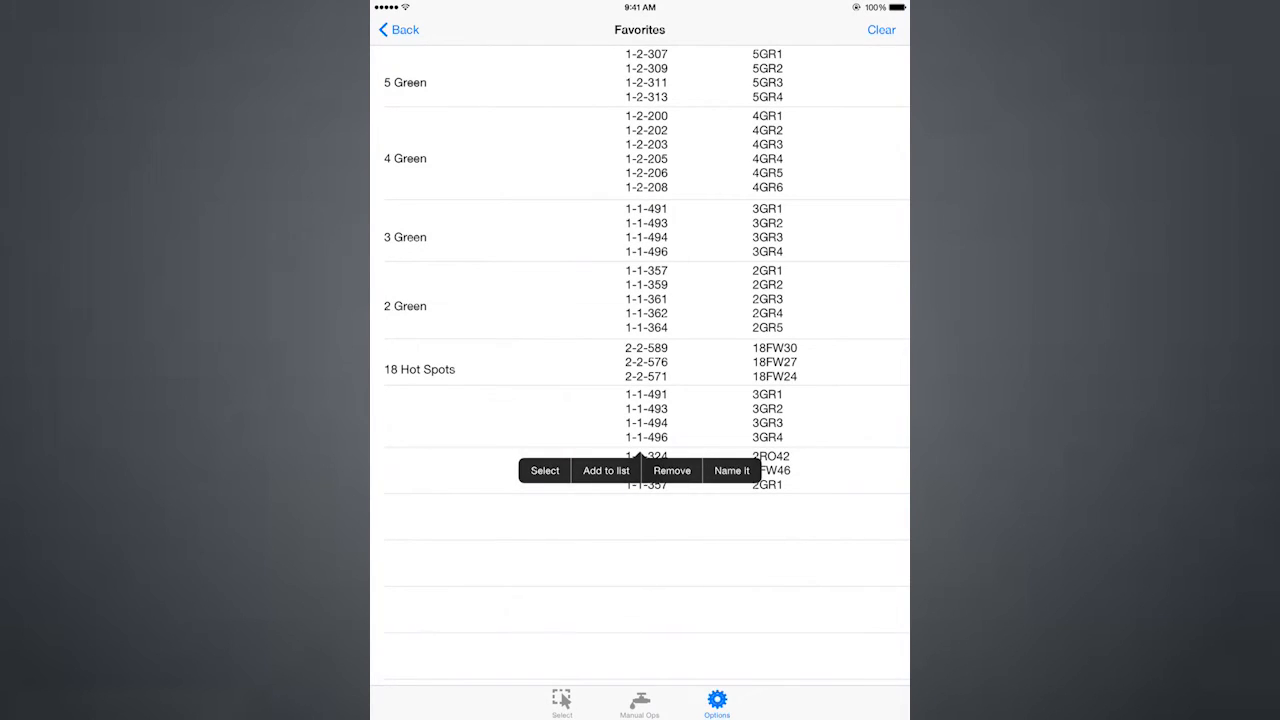
pyautogui.click(731, 470)
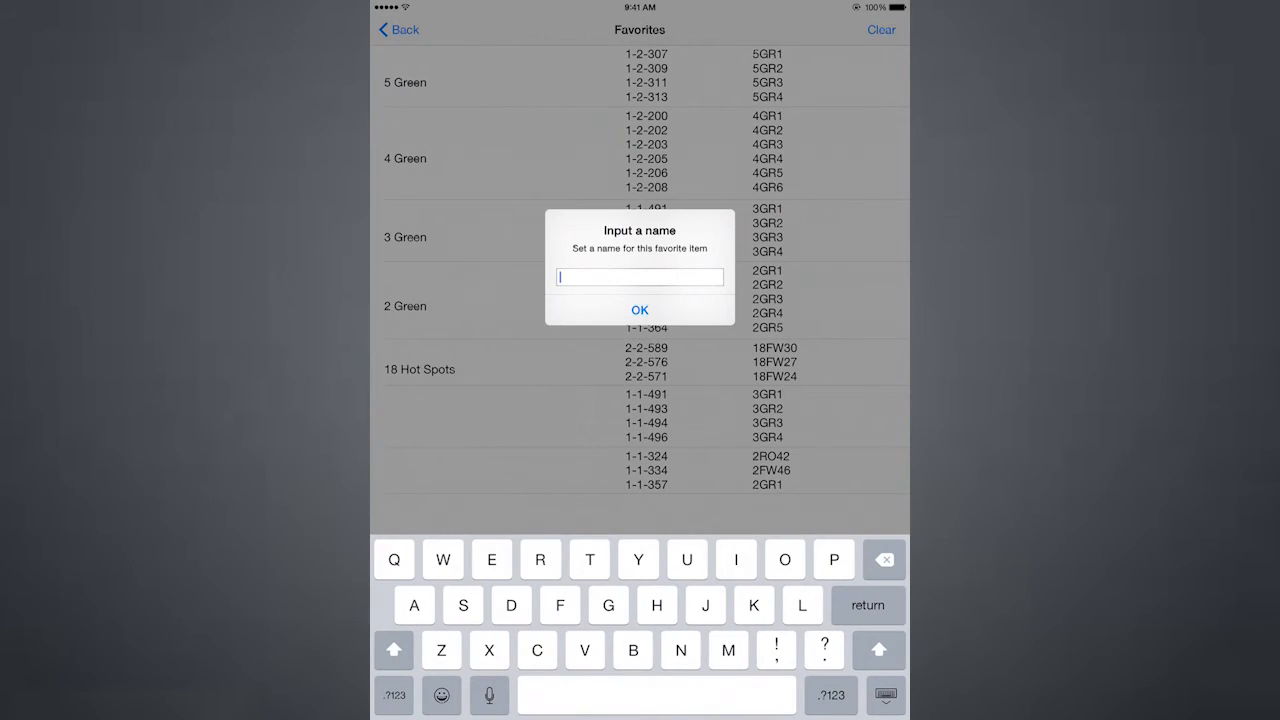
pyautogui.click(395, 695)
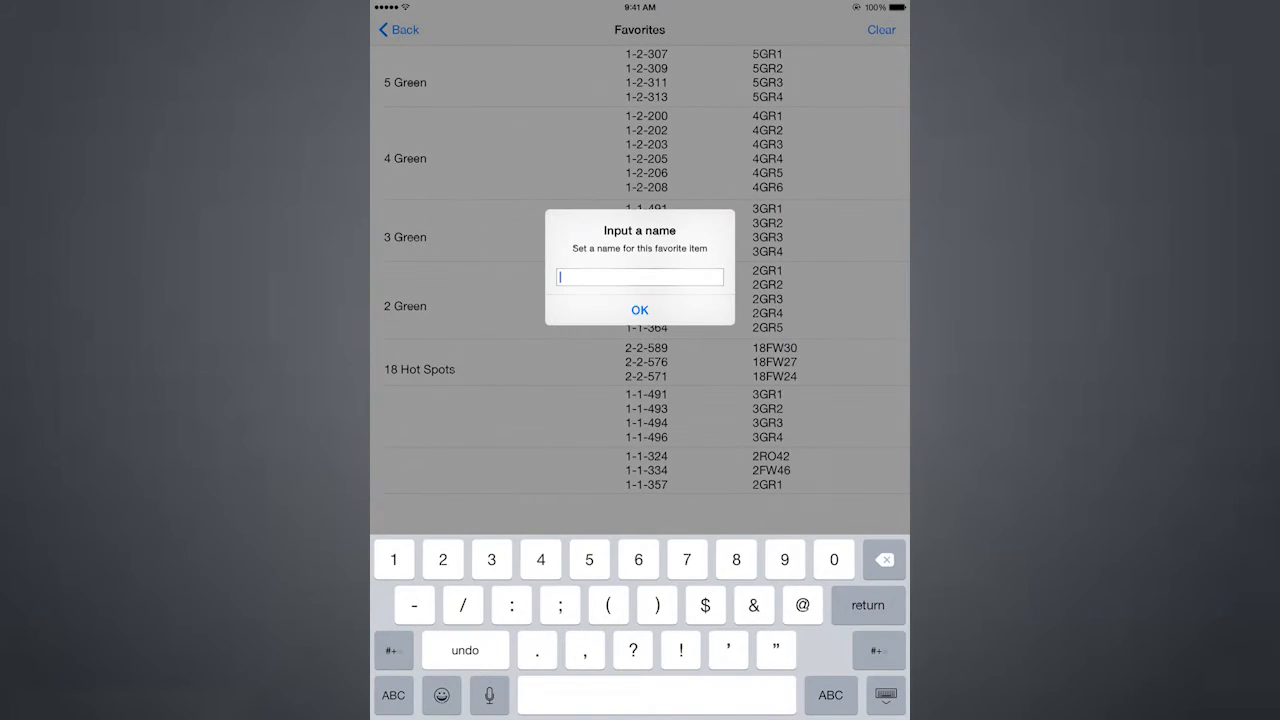
pyautogui.click(491, 559)
pyautogui.write('3')
pyautogui.click(830, 695)
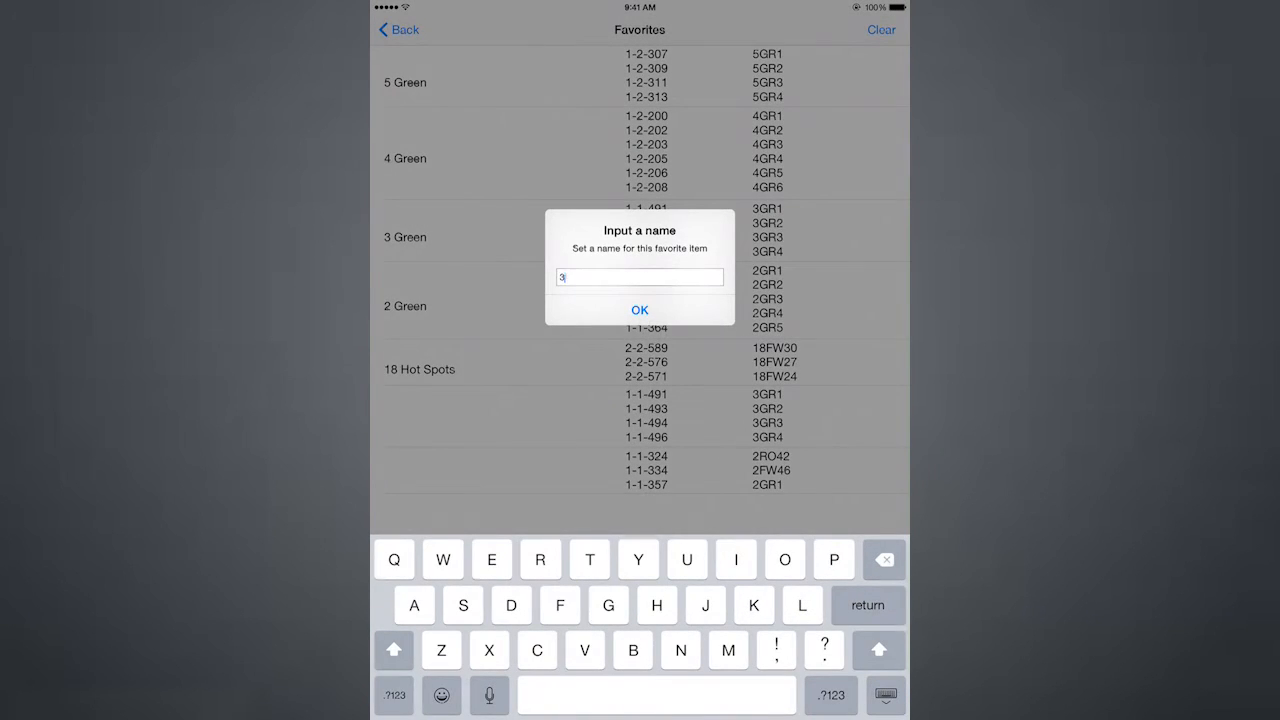
pyautogui.write('G')
pyautogui.write('reen')
pyautogui.click(639, 310)
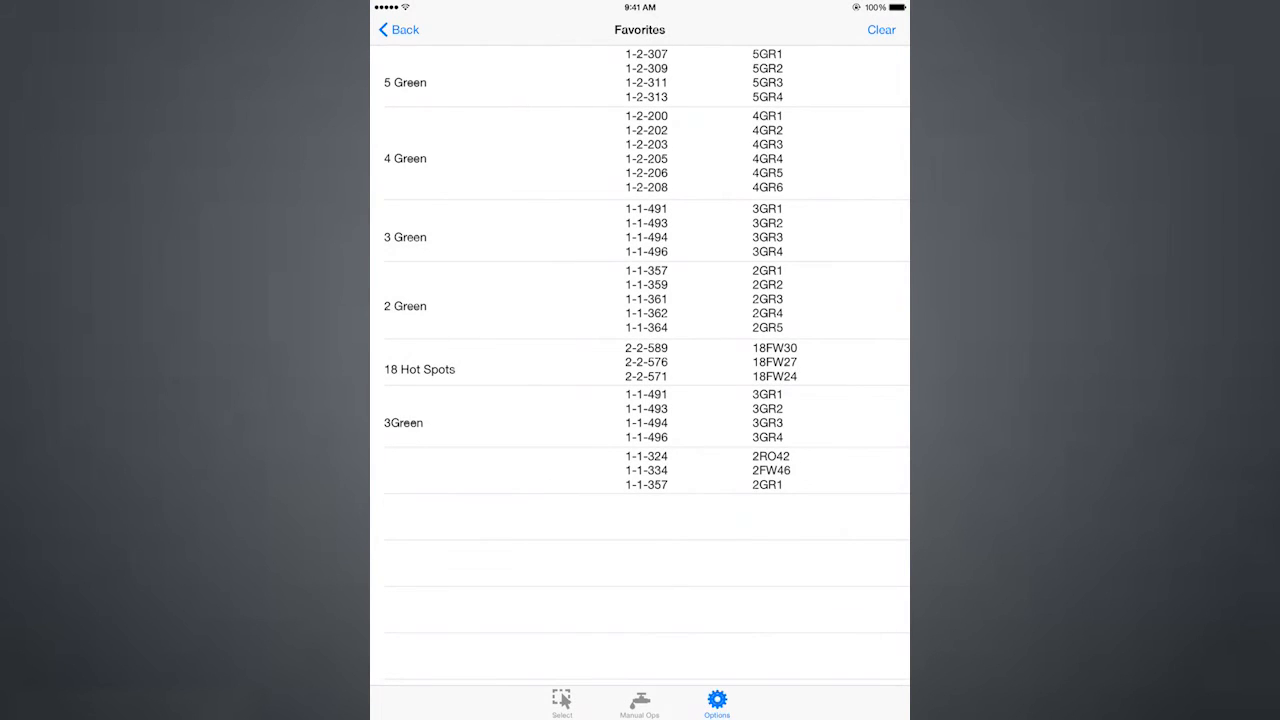
# - Return to Options and enter Station Selection Mode settings
pyautogui.click(398, 29)
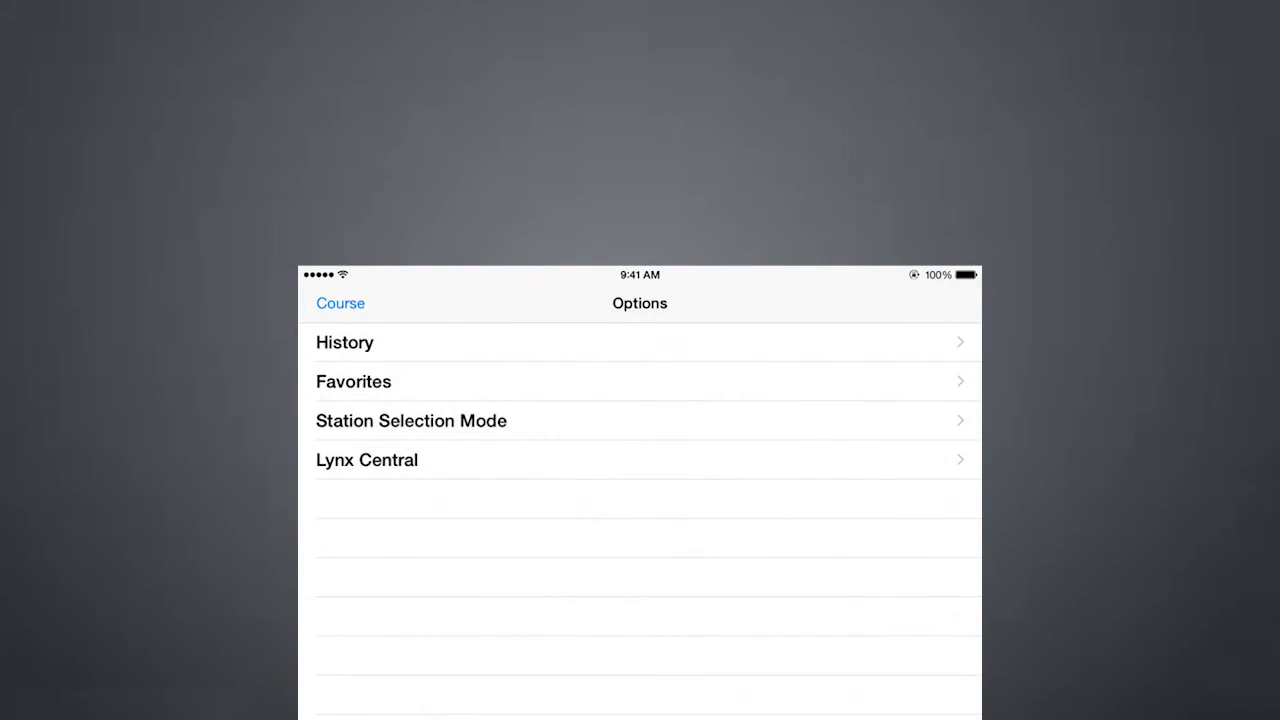
pyautogui.click(640, 420)
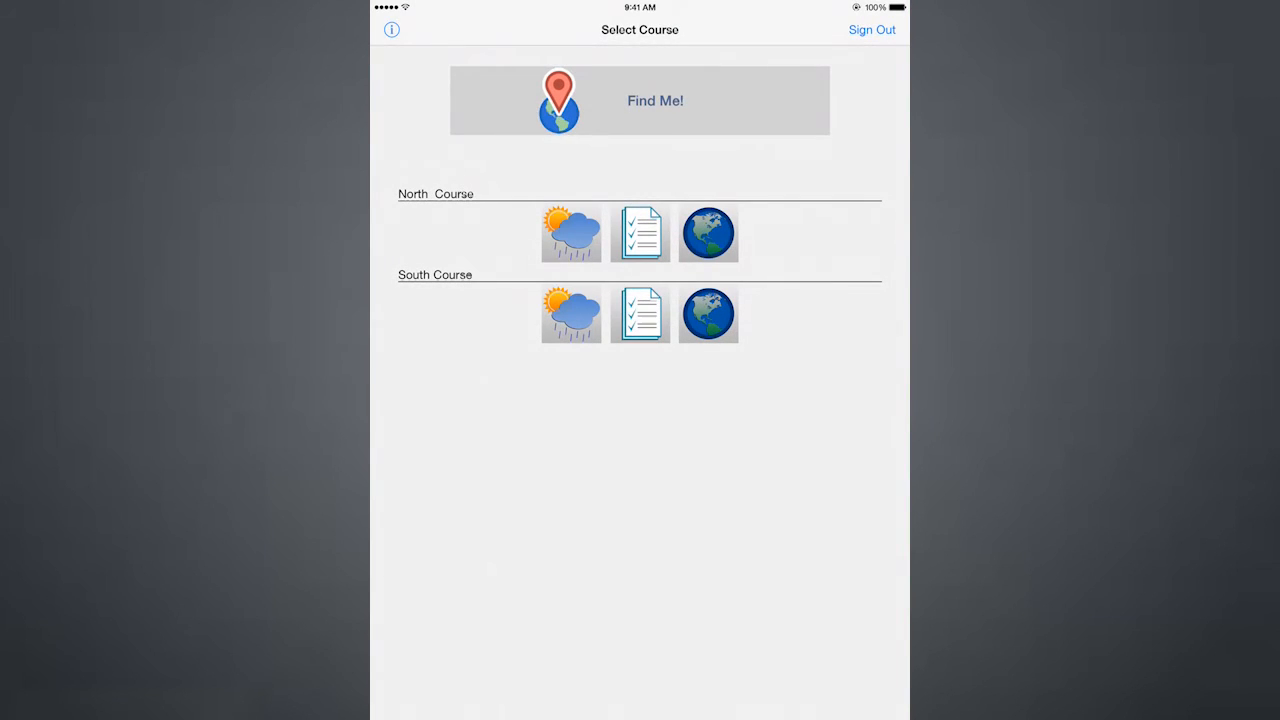
# - Show the North Course map and pick pins for stations 1-1-619 9FW15 and 1-1-615 9FW13
pyautogui.click(708, 233)
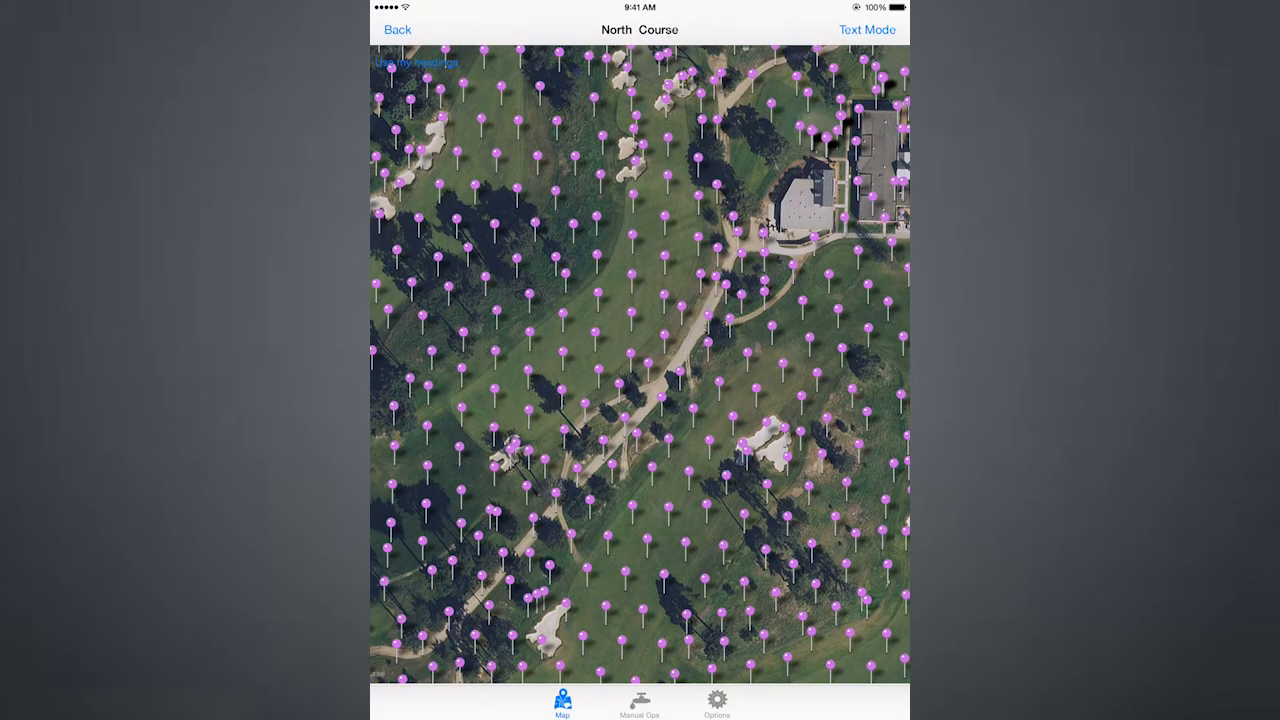
pyautogui.click(597, 293)
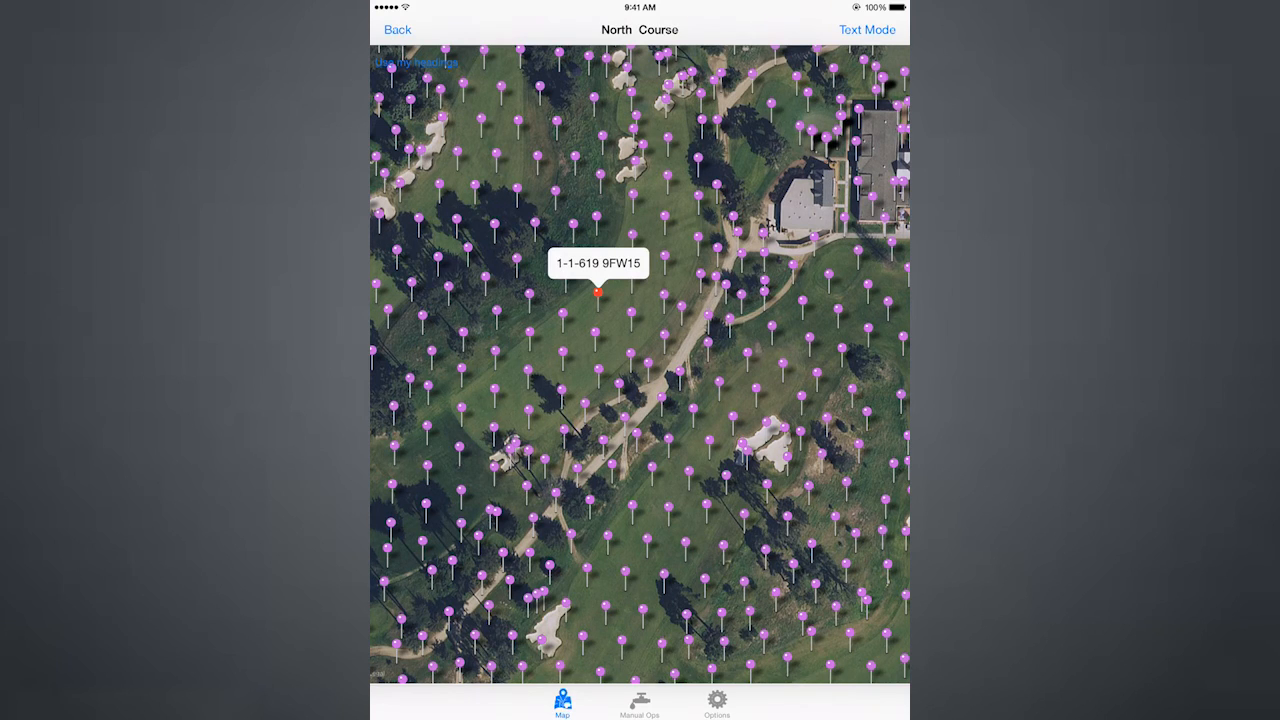
pyautogui.click(596, 332)
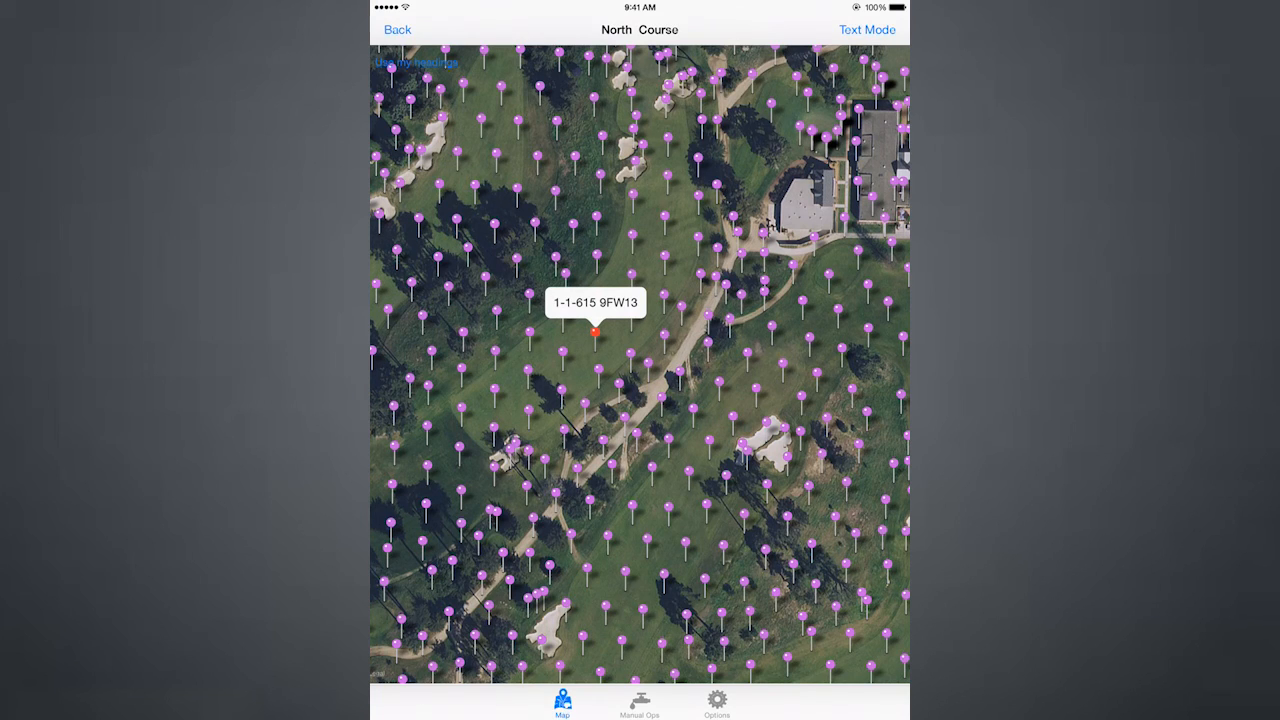
# - Select station 9FW10, switch to Manual Ops for the 7 stations and send Stop
pyautogui.click(563, 352)
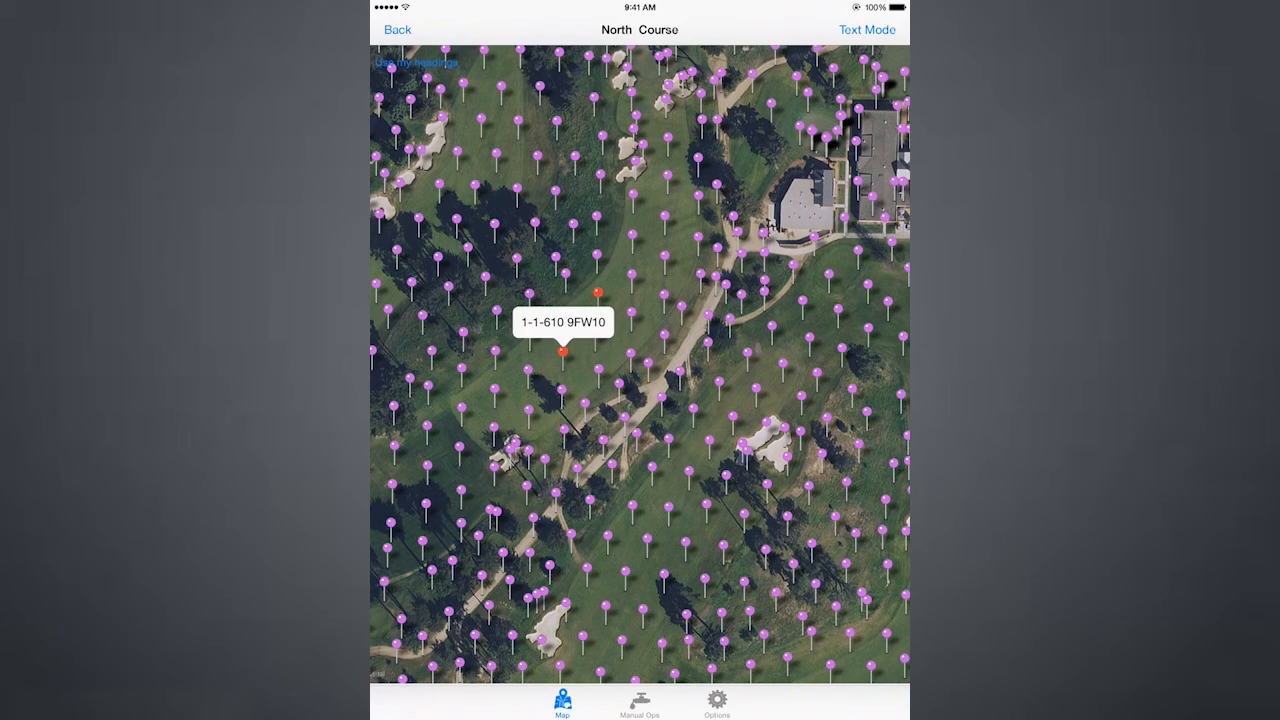
pyautogui.click(640, 703)
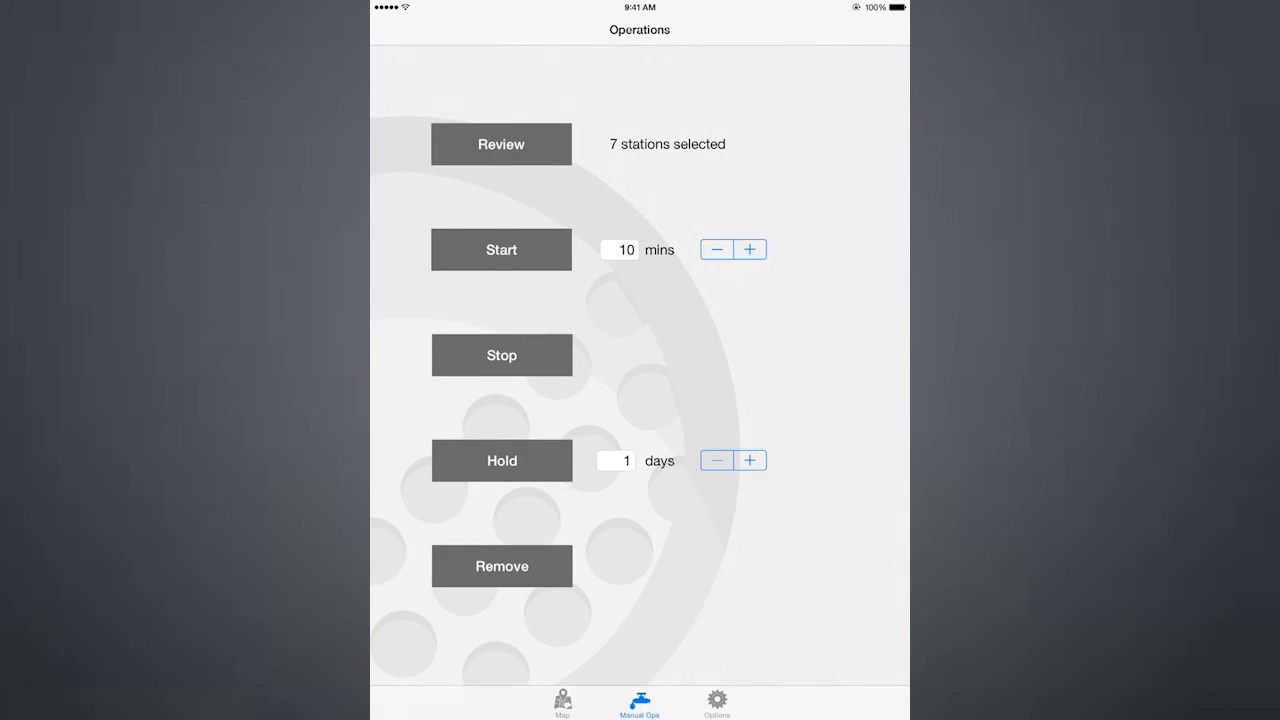
pyautogui.click(501, 355)
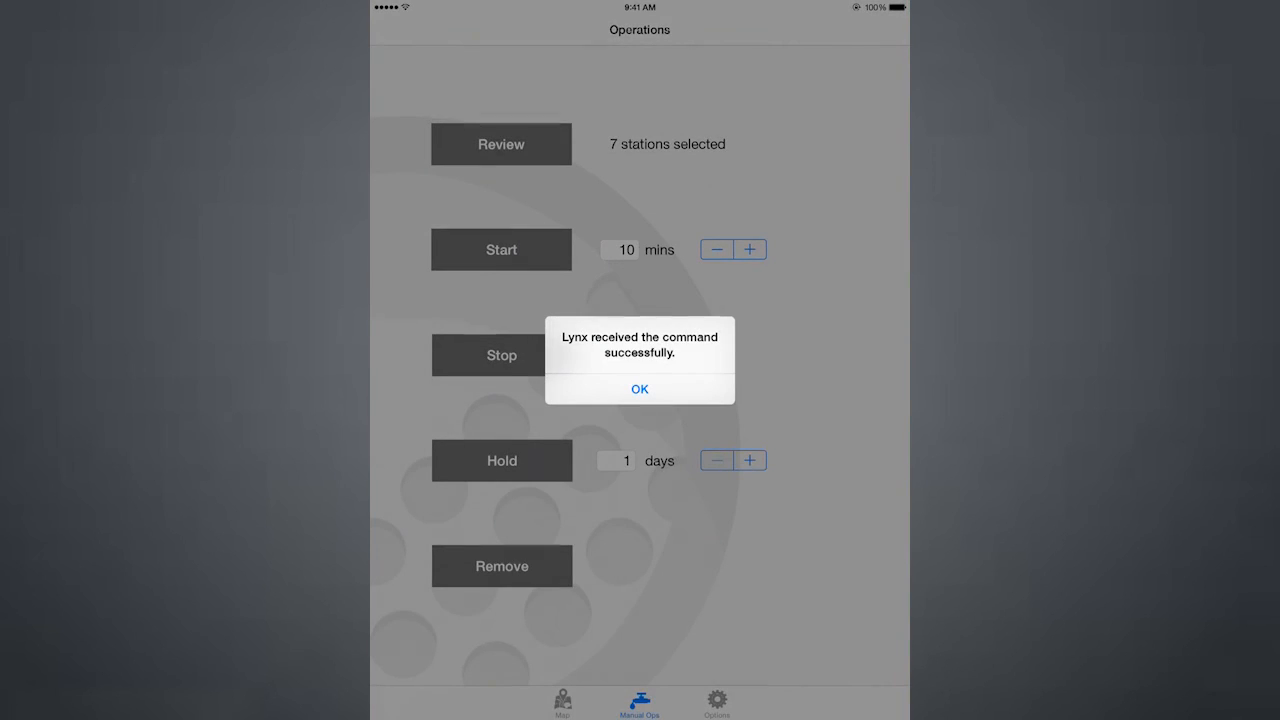
# - Acknowledge the Lynx command confirmation and review the seven selected stations
pyautogui.click(639, 389)
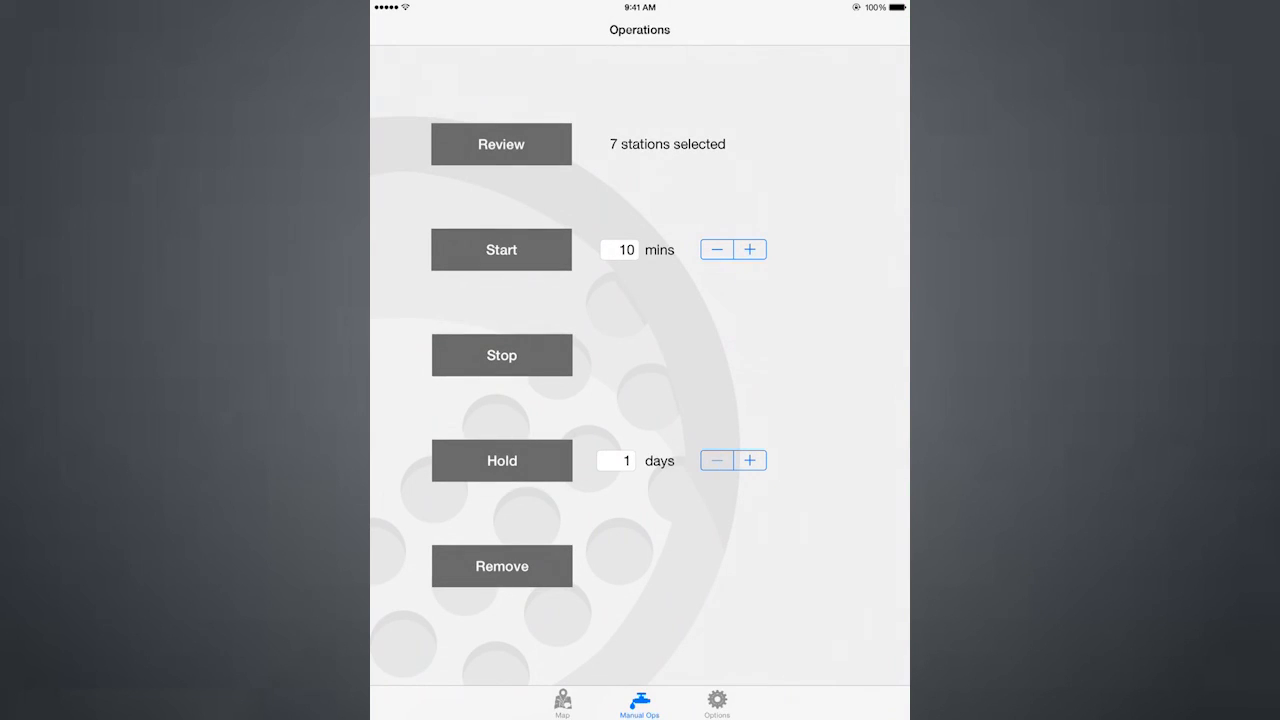
pyautogui.click(501, 144)
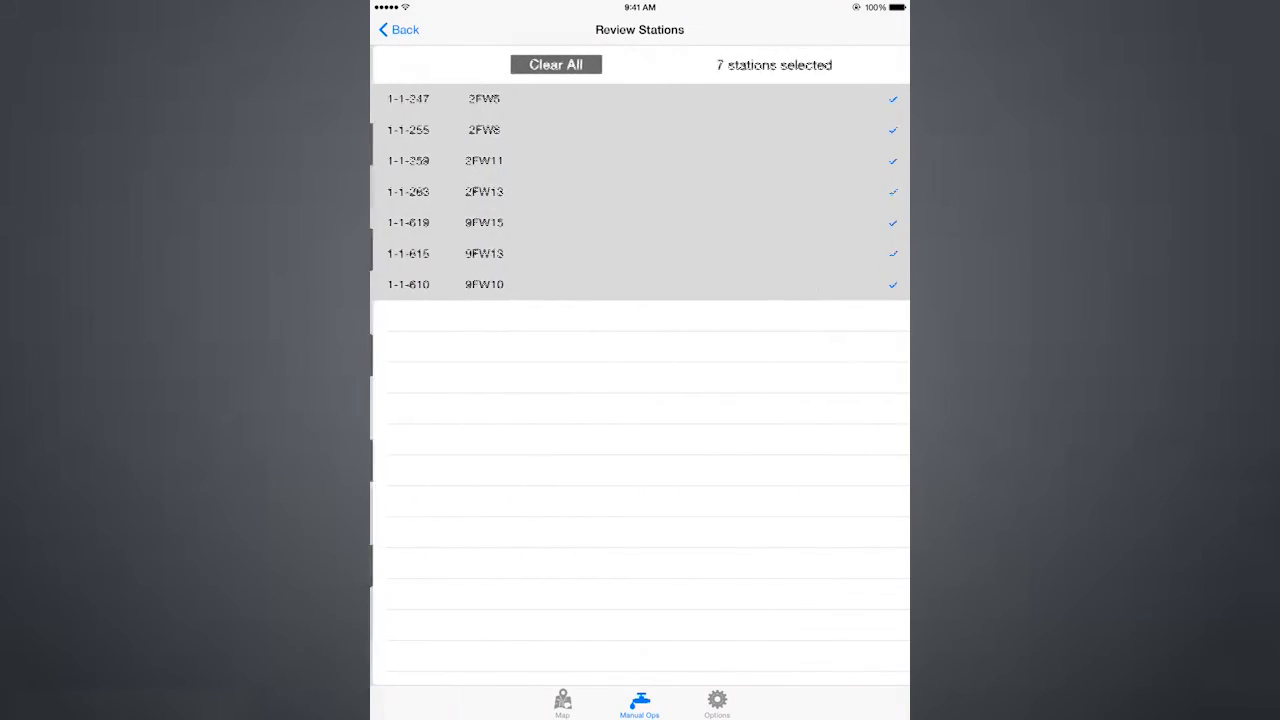
pyautogui.click(399, 29)
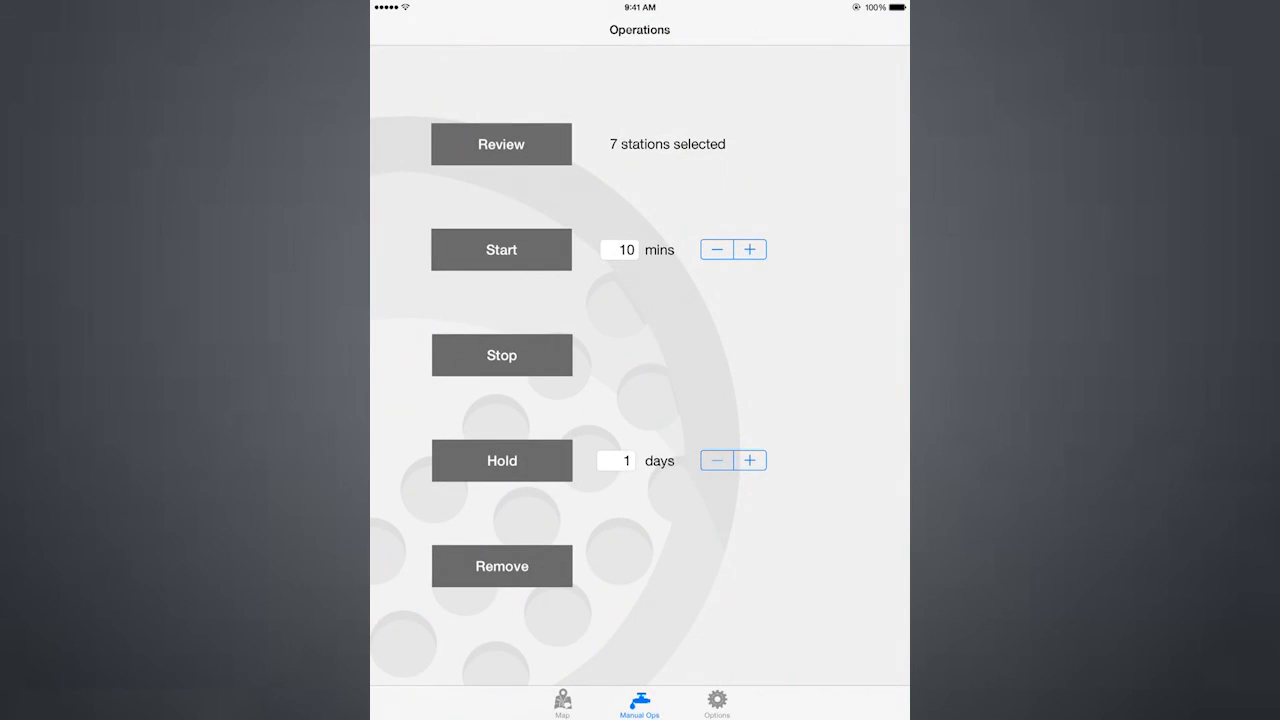
# - Stop the selected stations again and acknowledge the confirmation alert
pyautogui.click(501, 355)
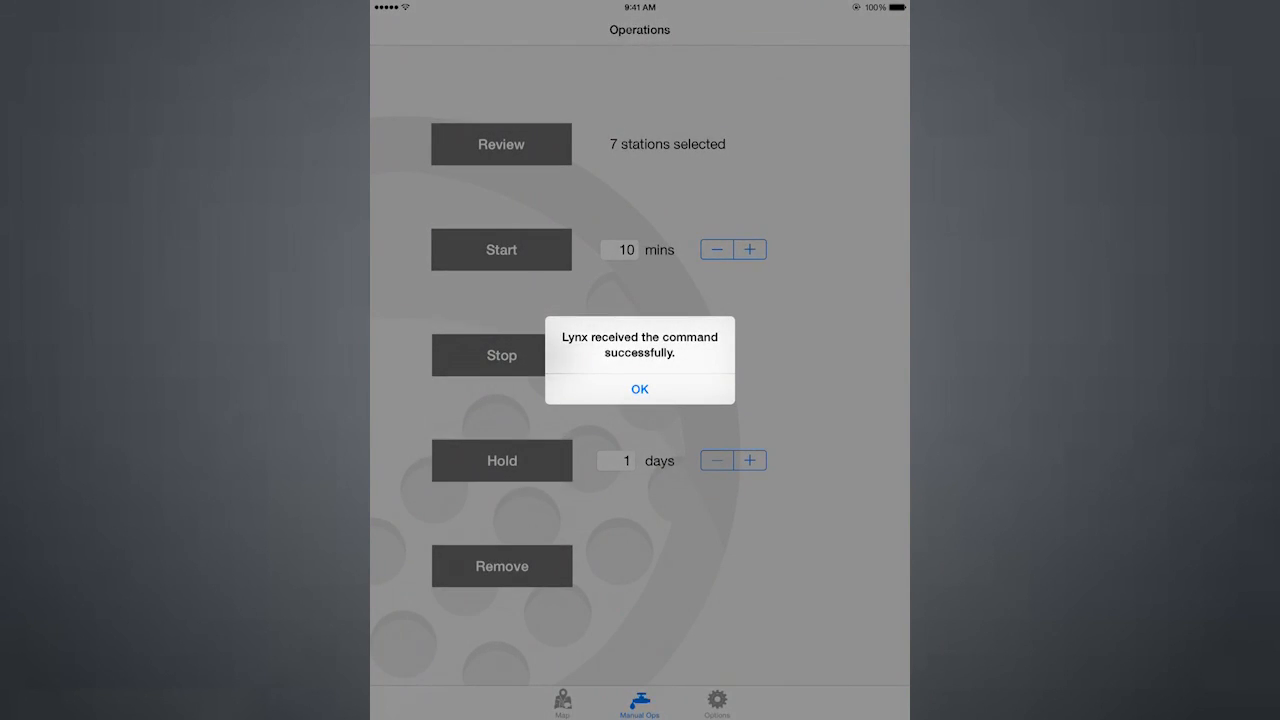
pyautogui.click(639, 389)
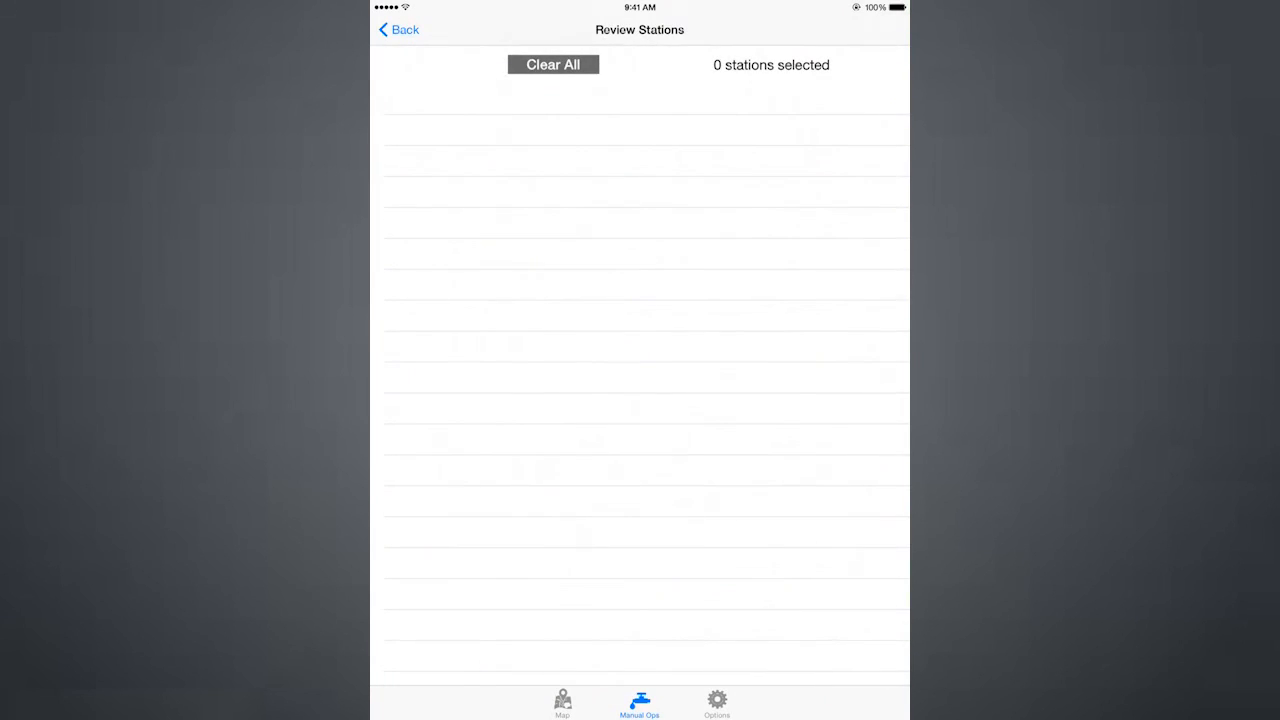
# - Return to Operations and back to the North Course map with nothing selected
pyautogui.click(399, 29)
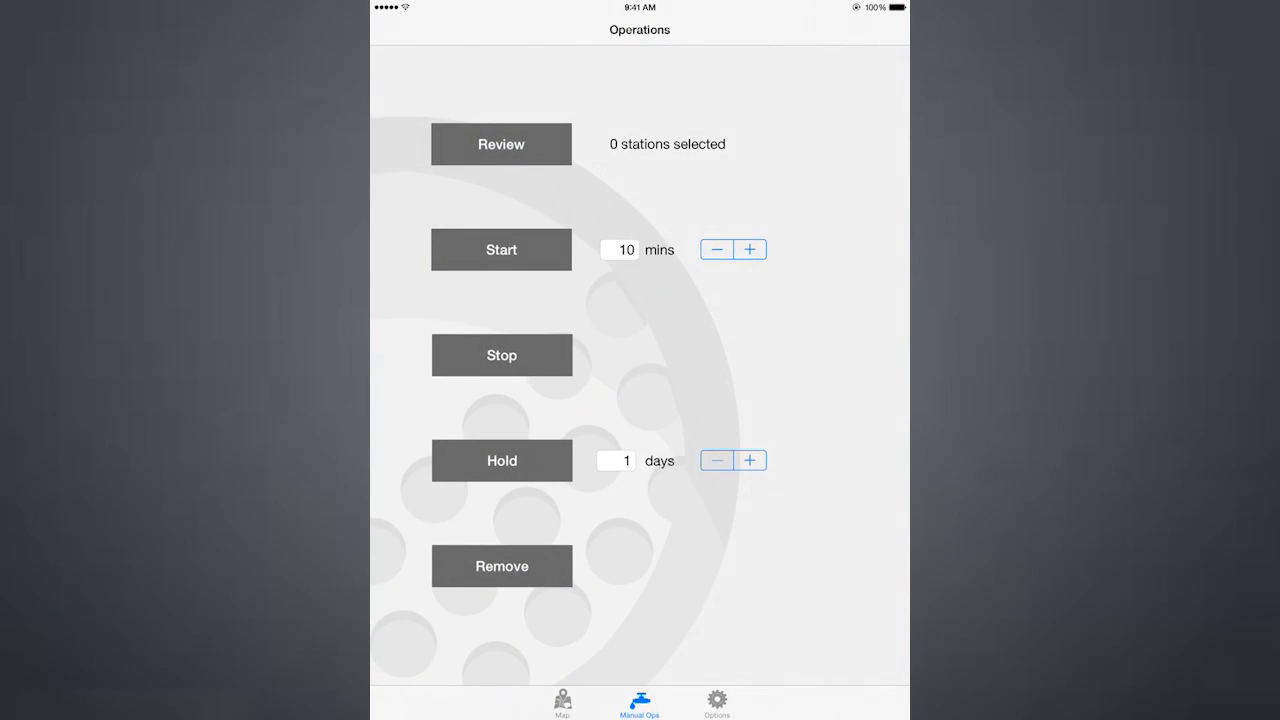
pyautogui.click(563, 702)
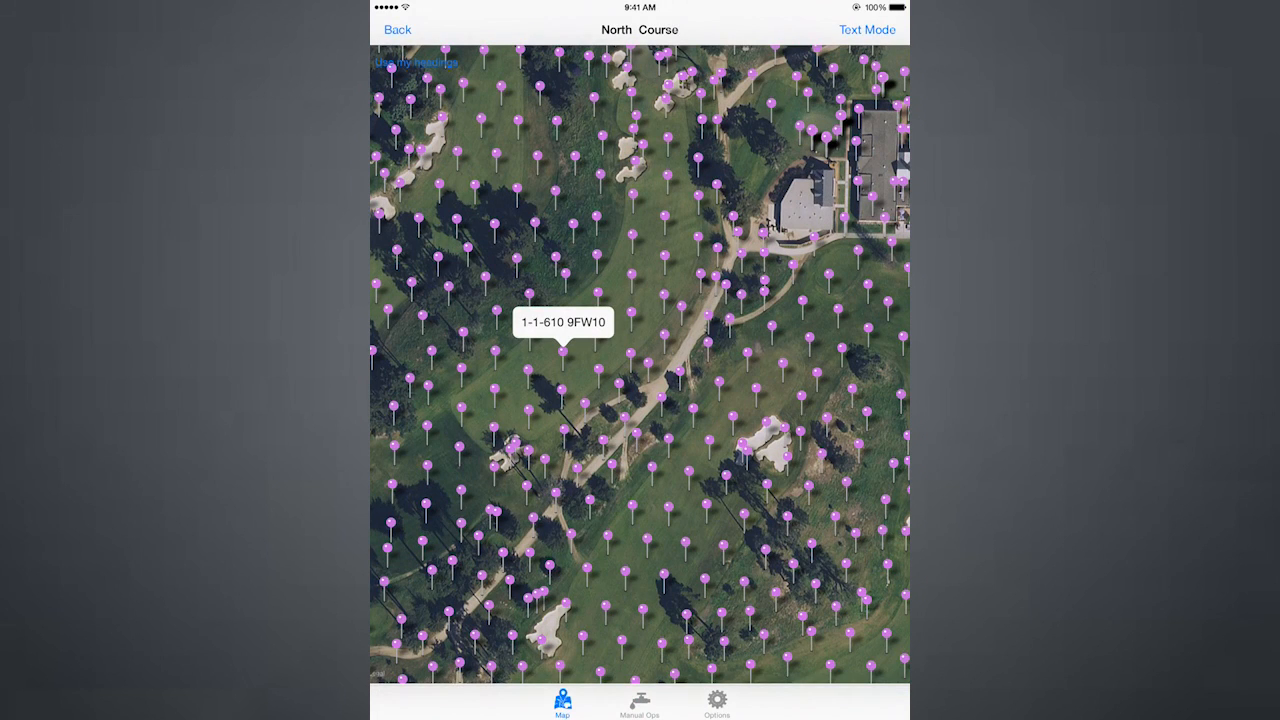